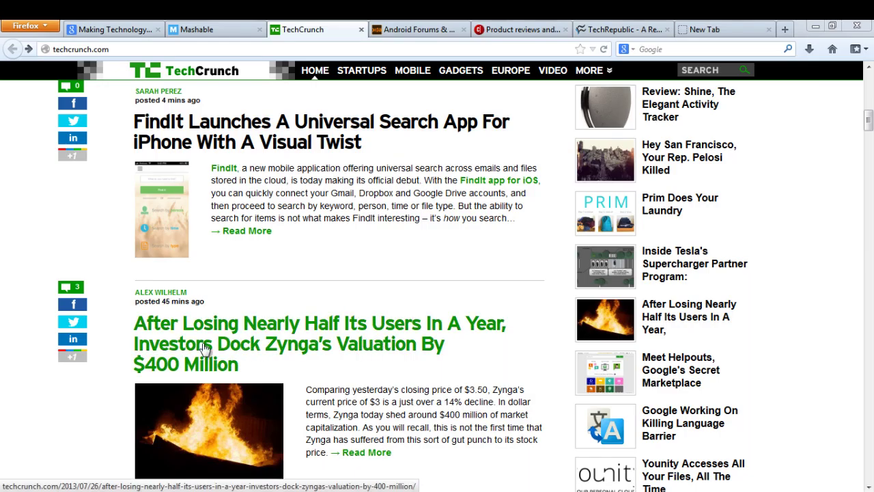
- Open the Zynga valuation article, then inspect the FindIt headline's link options and summary text
click(198, 350)
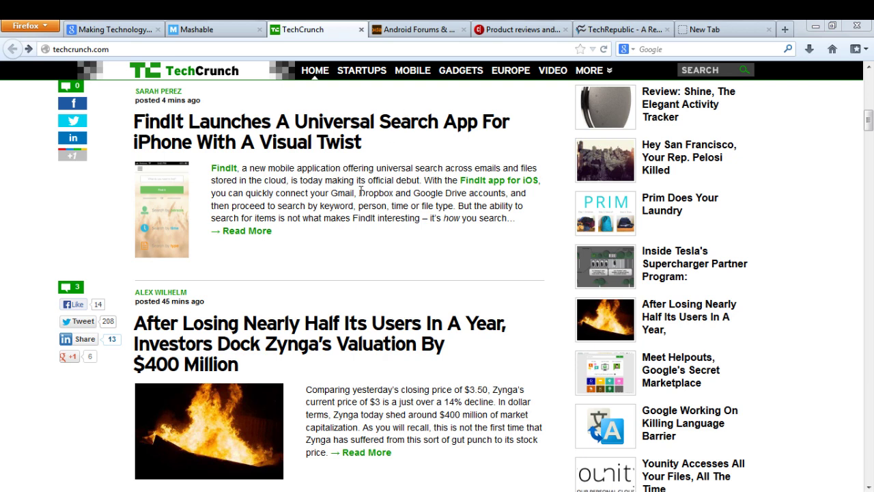
drag(868, 122, 869, 89)
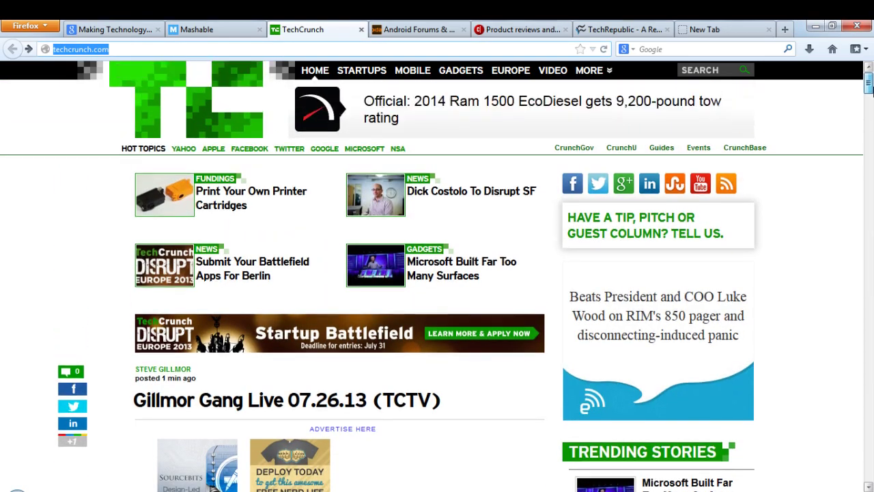
scroll(166, 357, down, 4)
scroll(166, 357, down, 4)
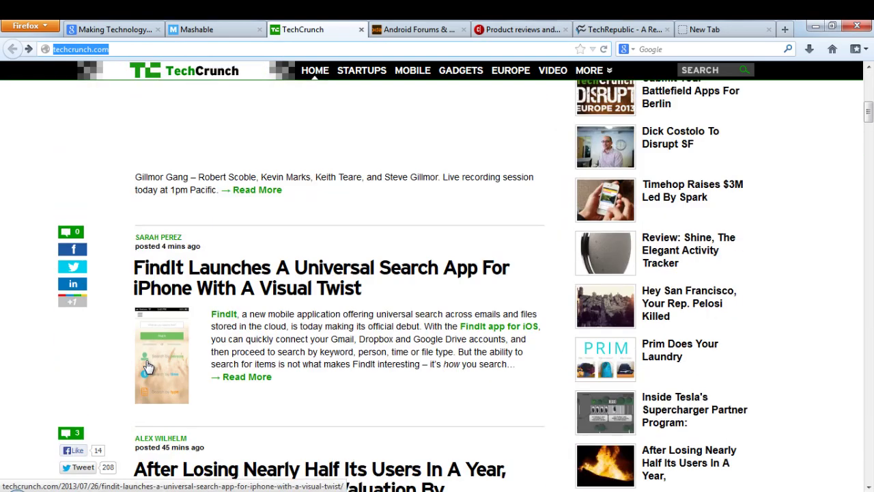
scroll(186, 372, down, 3)
scroll(302, 370, down, 3)
scroll(303, 363, up, 3)
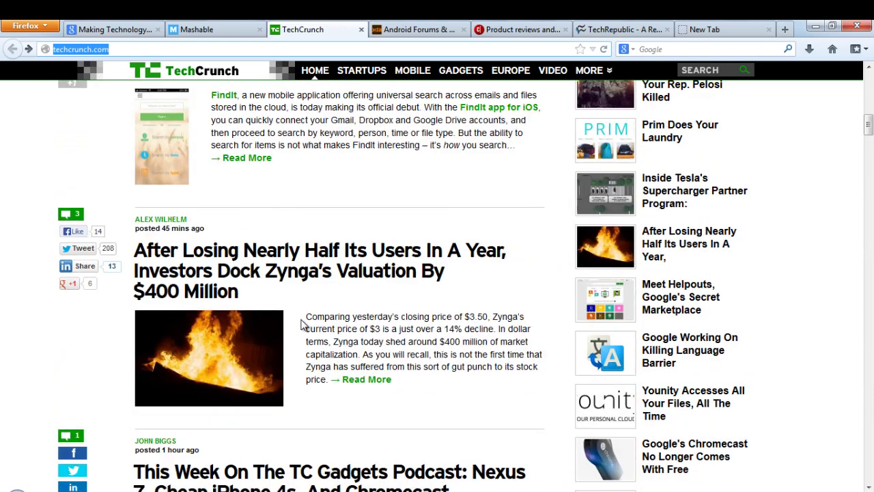
scroll(302, 325, up, 4)
scroll(303, 324, up, 5)
scroll(390, 289, up, 4)
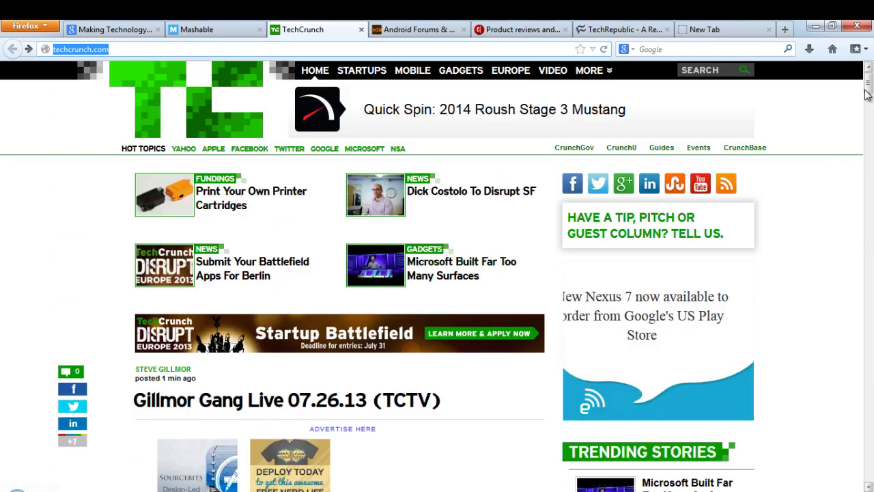
drag(866, 89, 868, 96)
scroll(869, 95, down, 3)
scroll(869, 96, down, 3)
scroll(231, 134, down, 2)
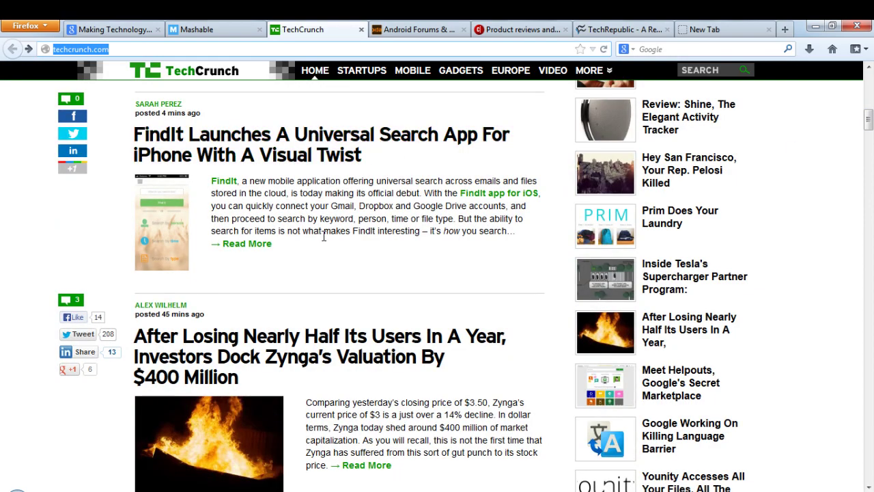
scroll(364, 270, down, 3)
scroll(355, 272, up, 4)
scroll(314, 246, up, 4)
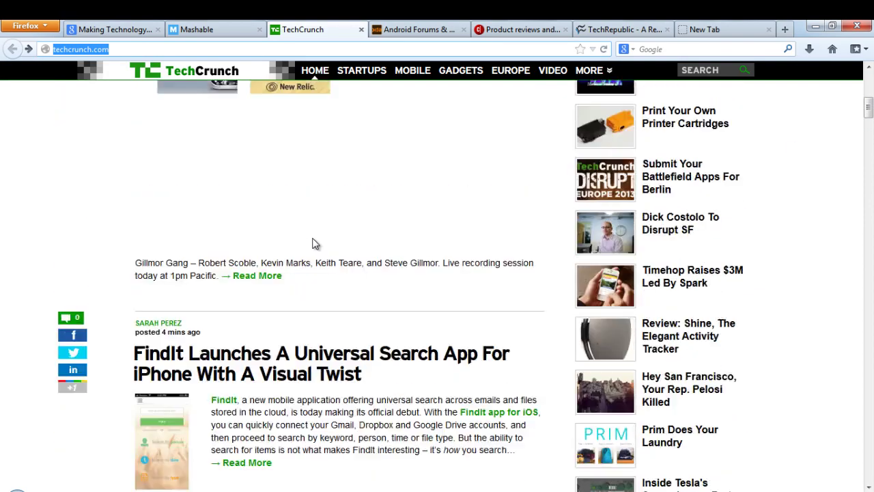
scroll(307, 267, down, 3)
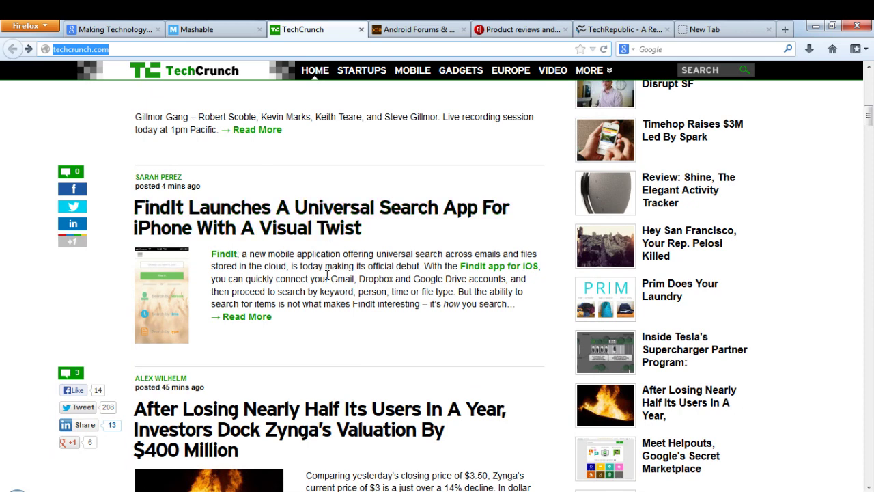
right_click(319, 224)
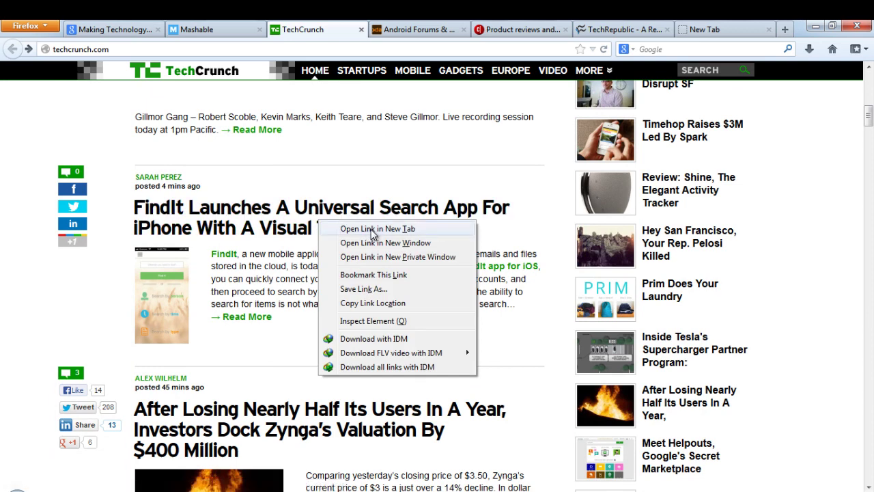
click(292, 262)
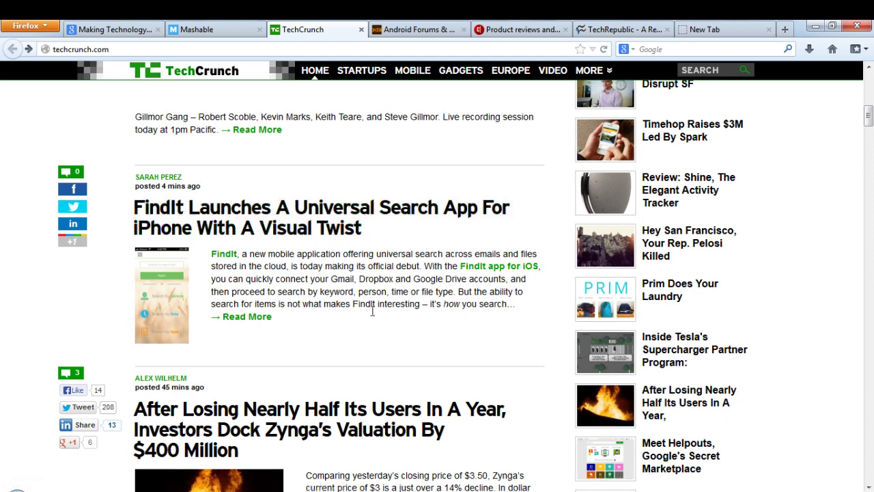
drag(514, 303, 249, 250)
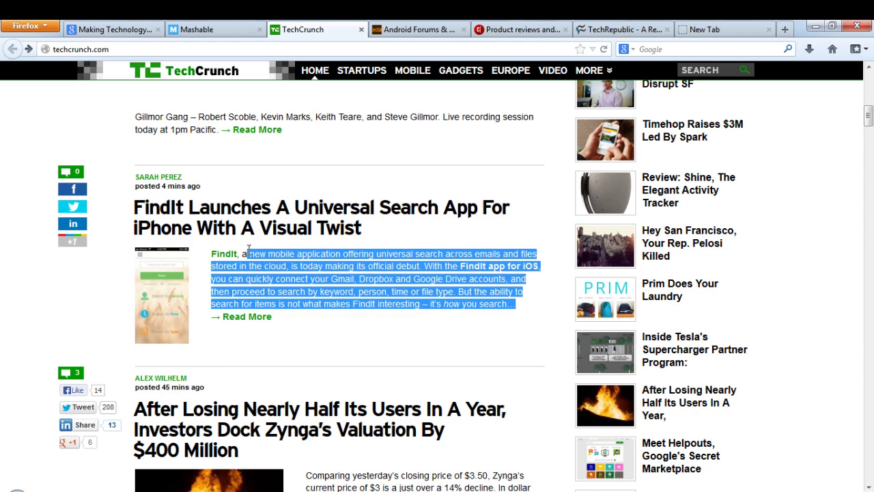
click(259, 286)
scroll(391, 275, down, 2)
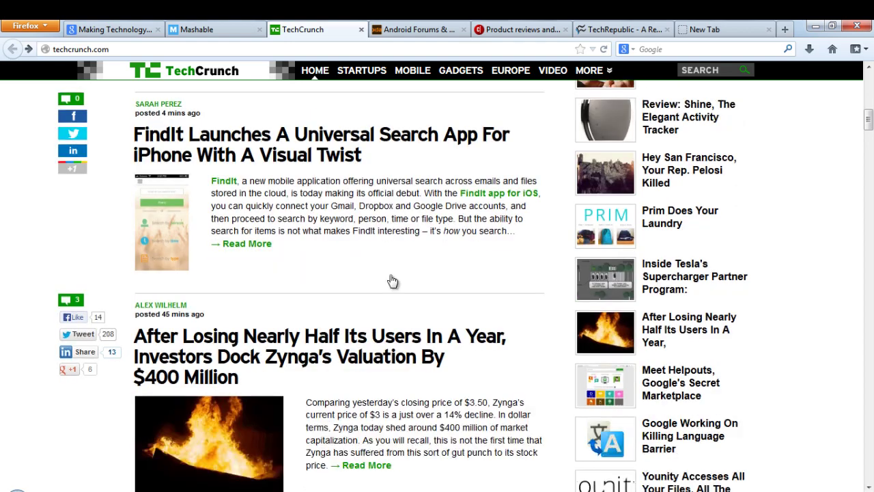
scroll(390, 281, down, 2)
scroll(336, 296, up, 4)
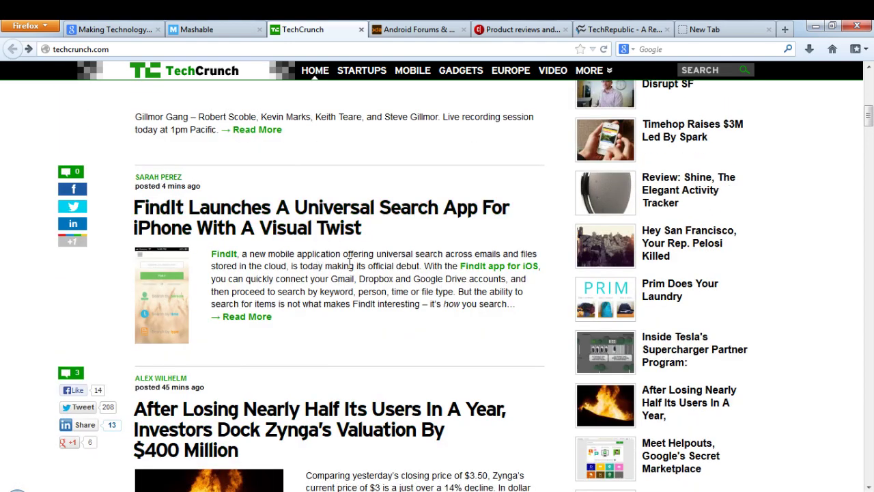
scroll(332, 285, down, 2)
scroll(335, 286, down, 2)
scroll(345, 287, down, 4)
scroll(345, 287, down, 2)
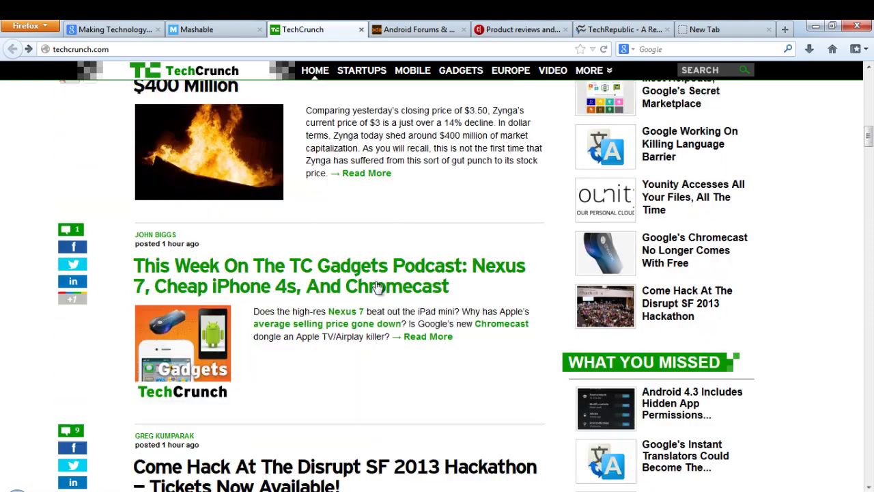
scroll(348, 286, up, 7)
scroll(354, 285, up, 3)
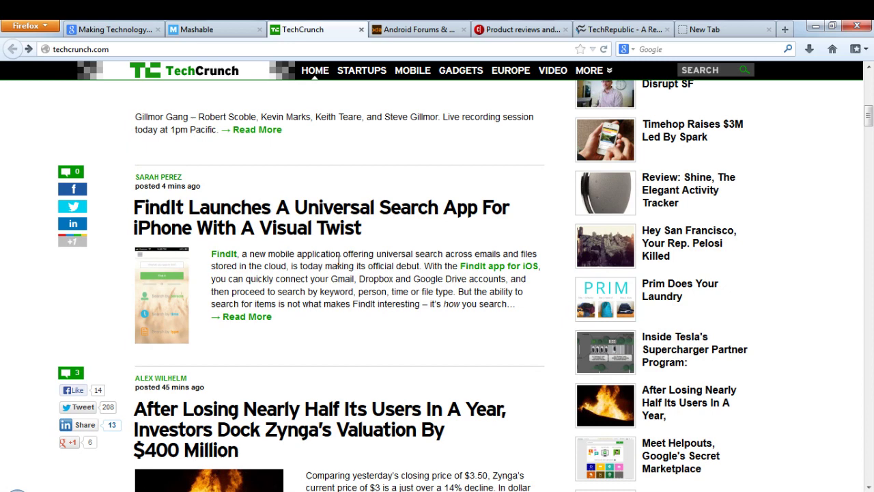
- Open the FindIt article in a new tab, view it, and return to the TechCrunch homepage
right_click(334, 232)
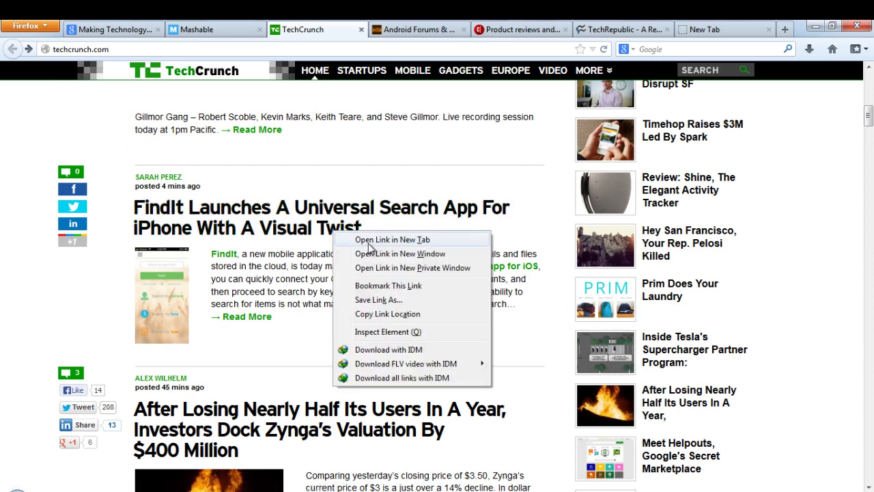
click(301, 275)
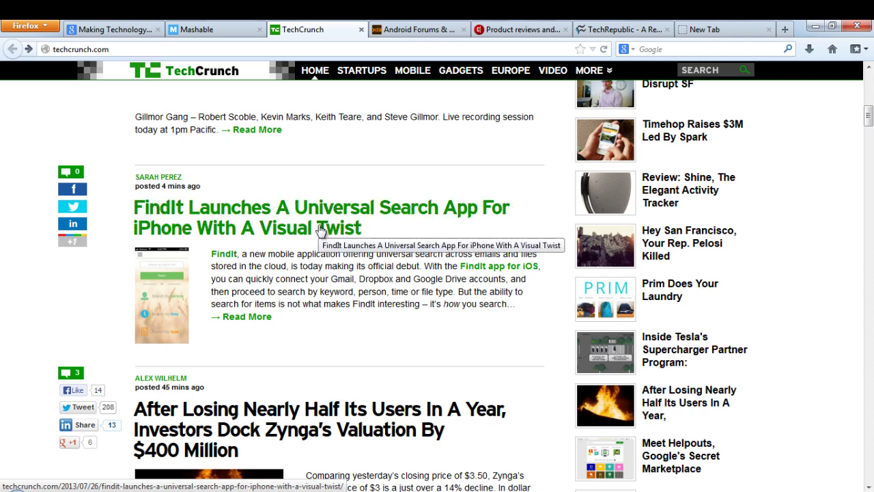
middle_click(320, 230)
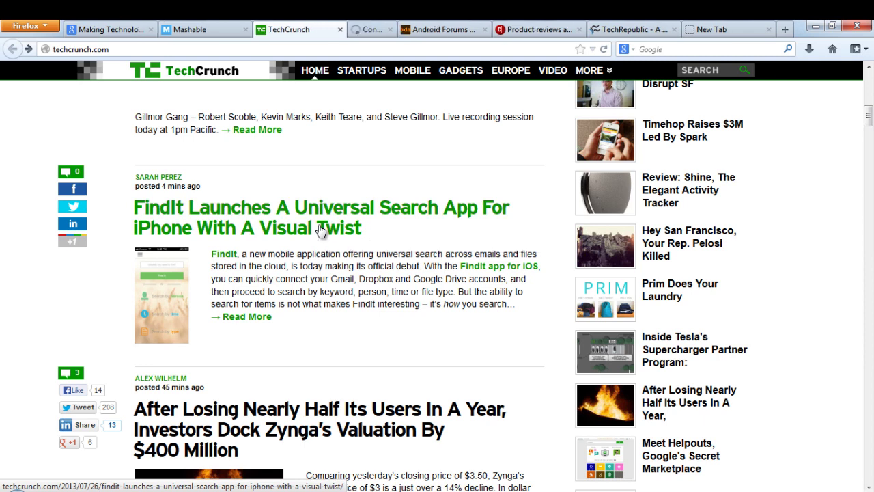
click(369, 29)
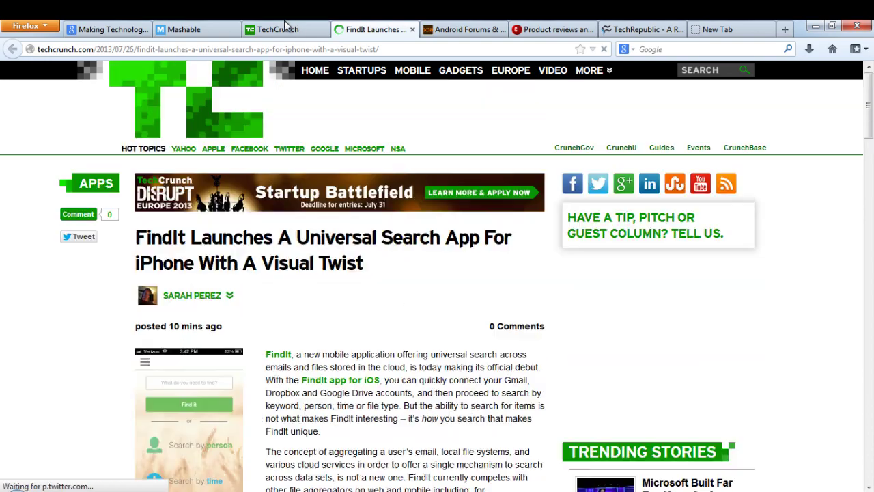
key(ctrl+shift+Tab)
scroll(287, 286, down, 3)
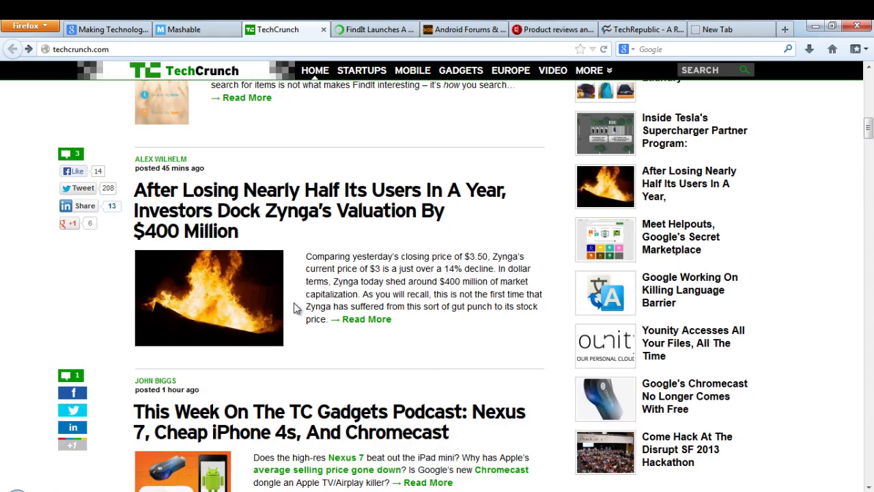
scroll(300, 310, down, 5)
scroll(338, 309, up, 4)
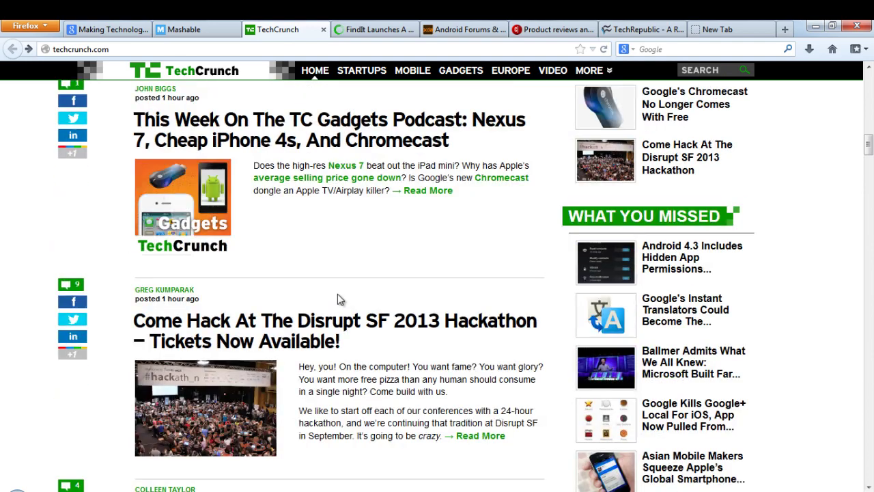
scroll(340, 287, up, 8)
- Check the Zynga headline's link options, glance at the FindIt tab, and return to the homepage
right_click(340, 216)
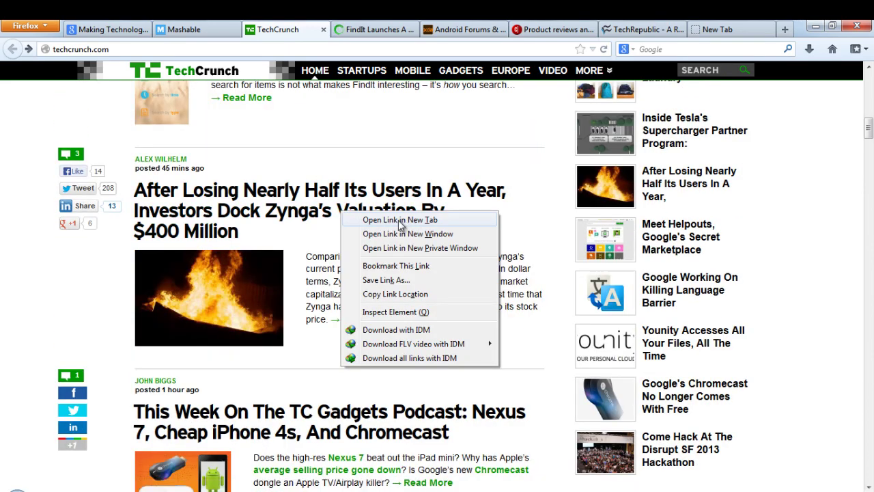
key(Escape)
click(393, 30)
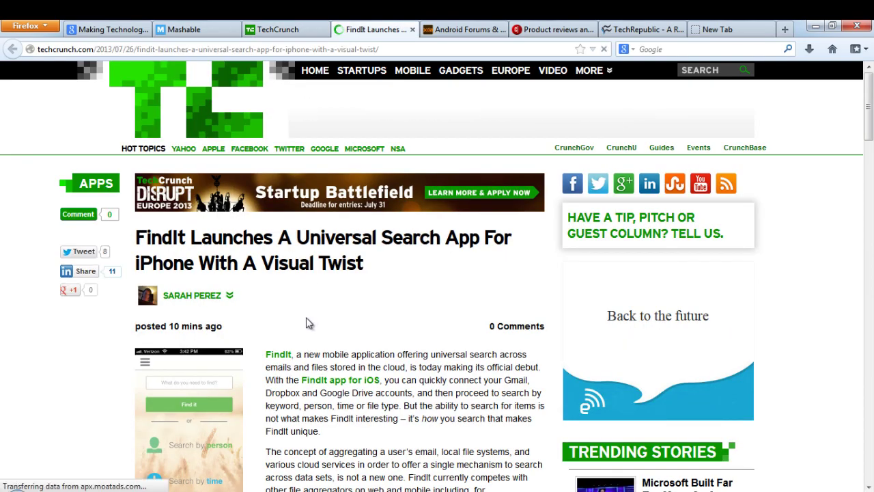
scroll(311, 319, down, 4)
scroll(309, 321, down, 4)
scroll(309, 321, up, 2)
scroll(309, 321, up, 3)
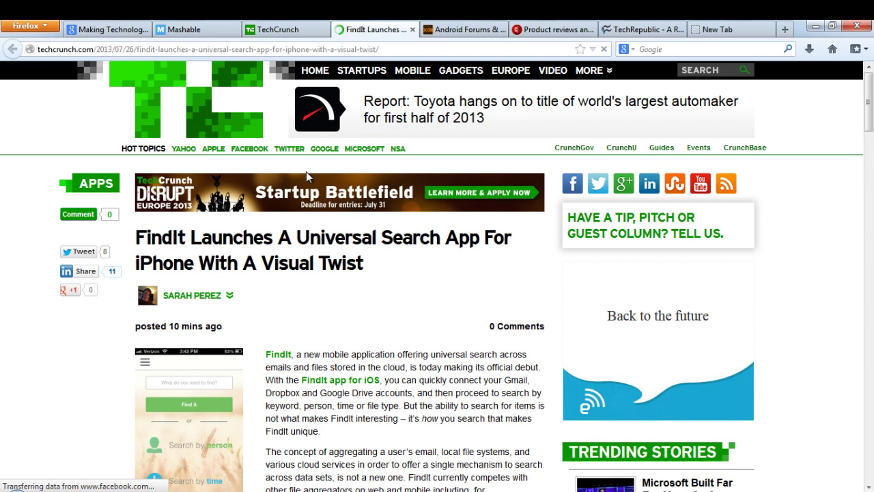
click(284, 29)
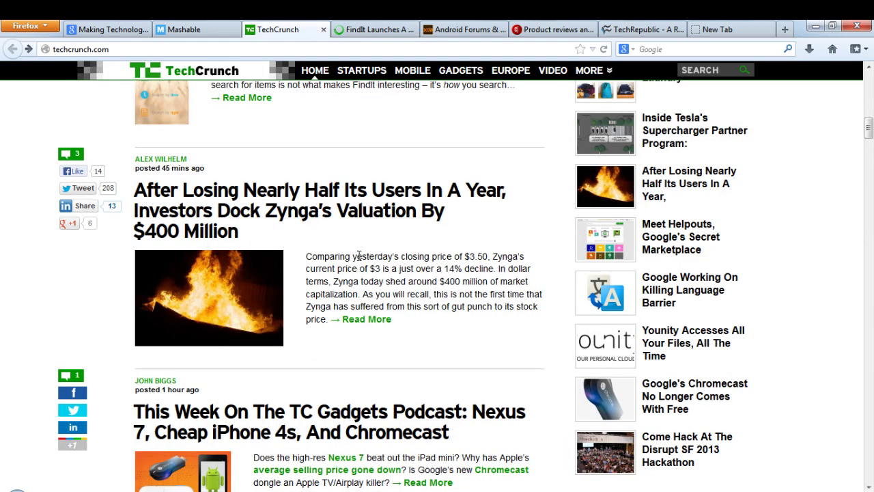
drag(430, 302, 335, 257)
click(471, 309)
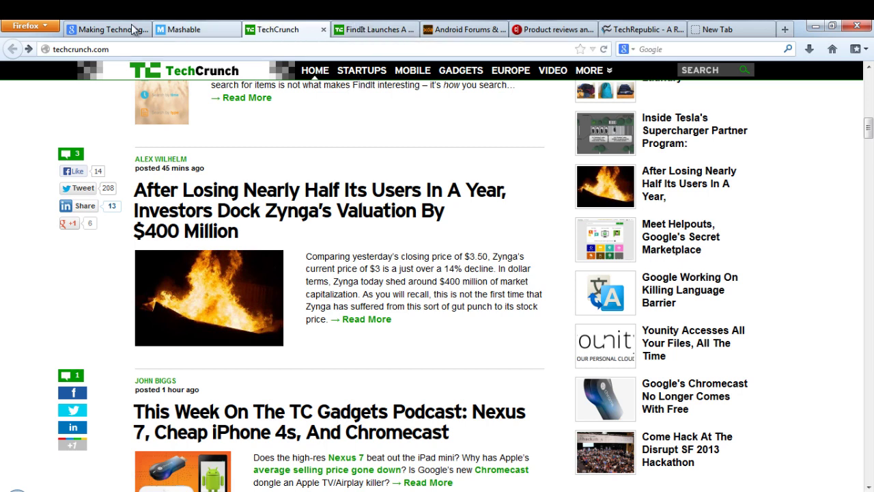
- Close the Android Forums, Product reviews, TechRepublic, FindIt, TechCrunch and Mashable tabs; dismiss the colour-scheme prompt
middle_click(465, 29)
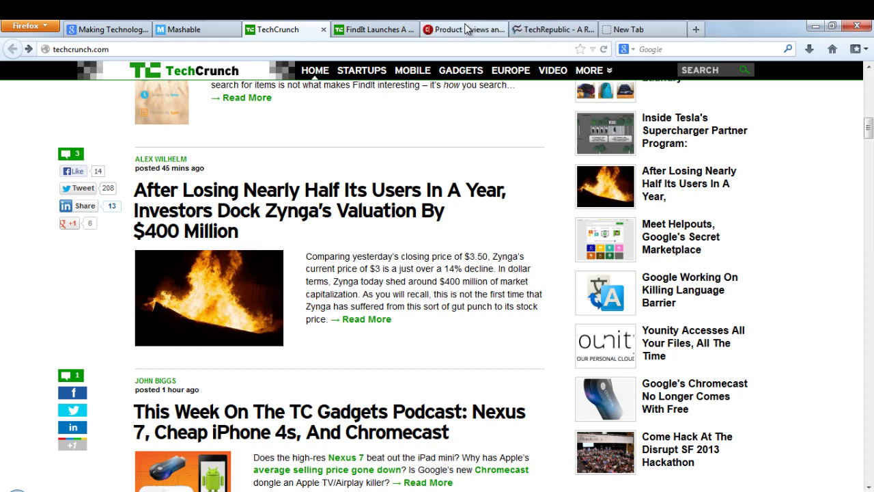
middle_click(465, 30)
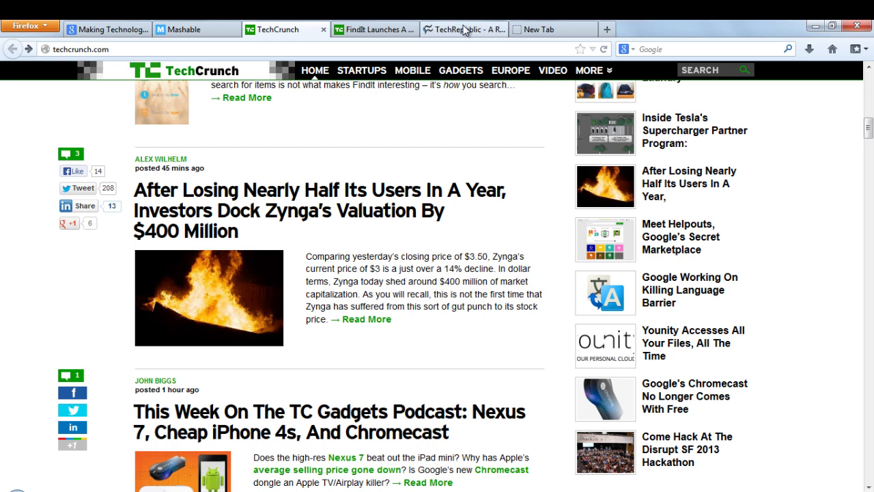
middle_click(465, 29)
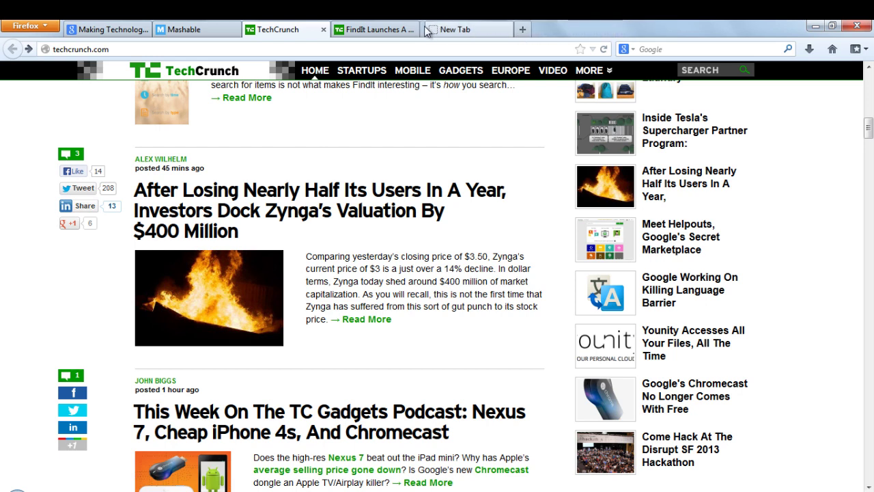
middle_click(379, 29)
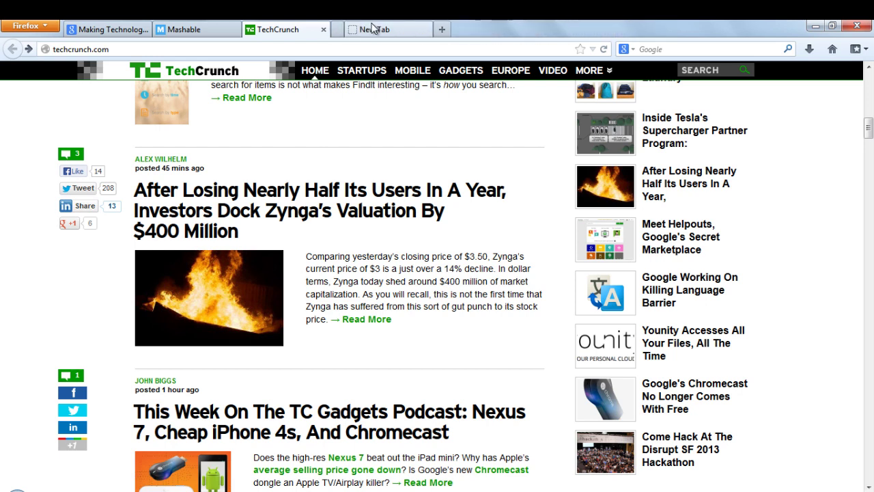
middle_click(271, 31)
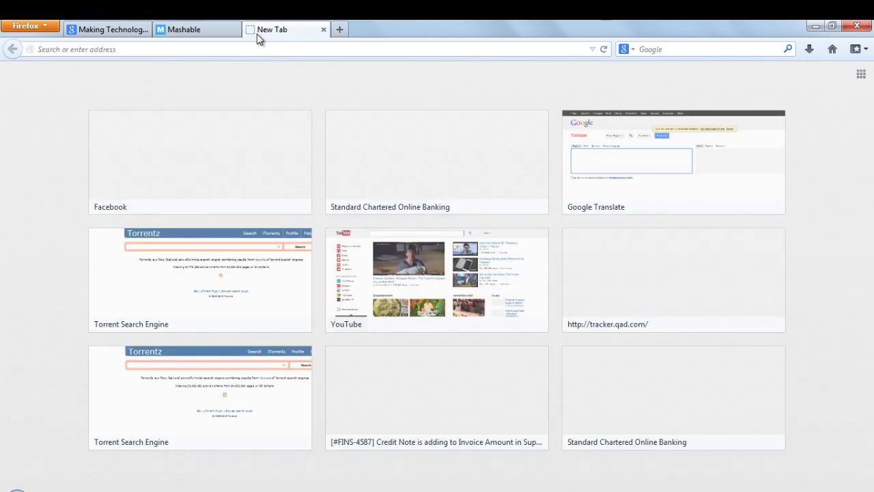
middle_click(208, 31)
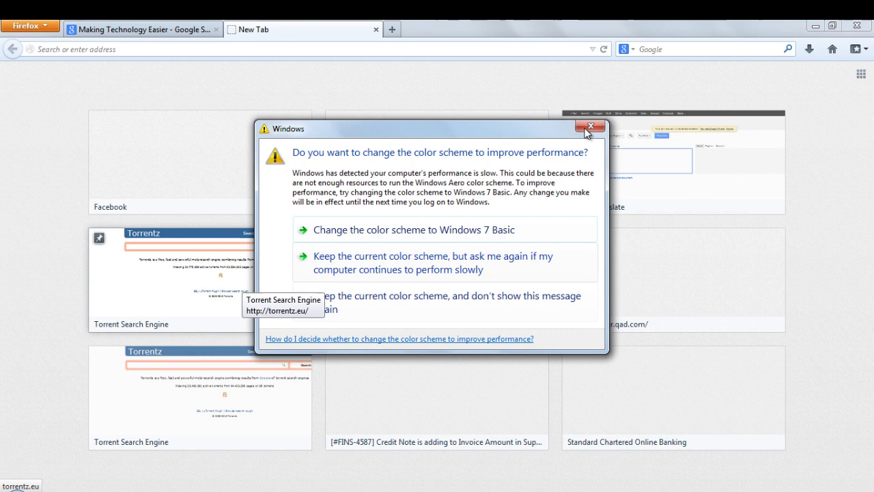
click(588, 129)
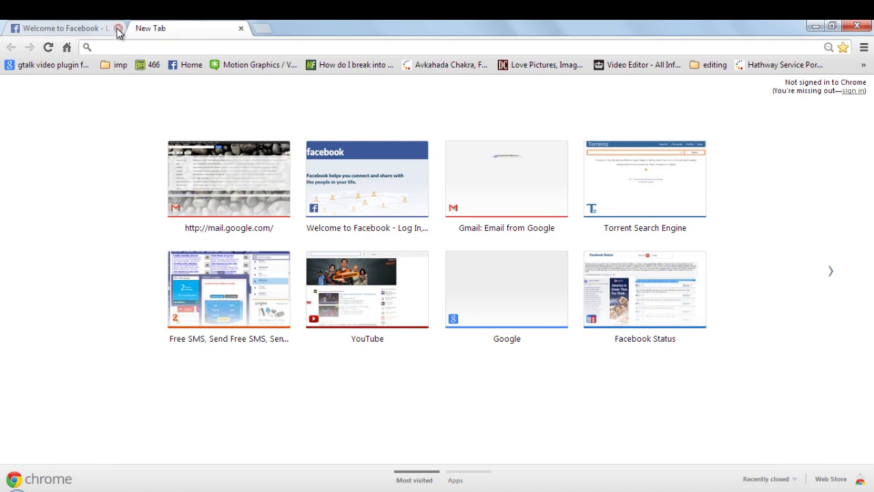
- Close Chrome's Welcome to Facebook tab with a middle-click
middle_click(62, 28)
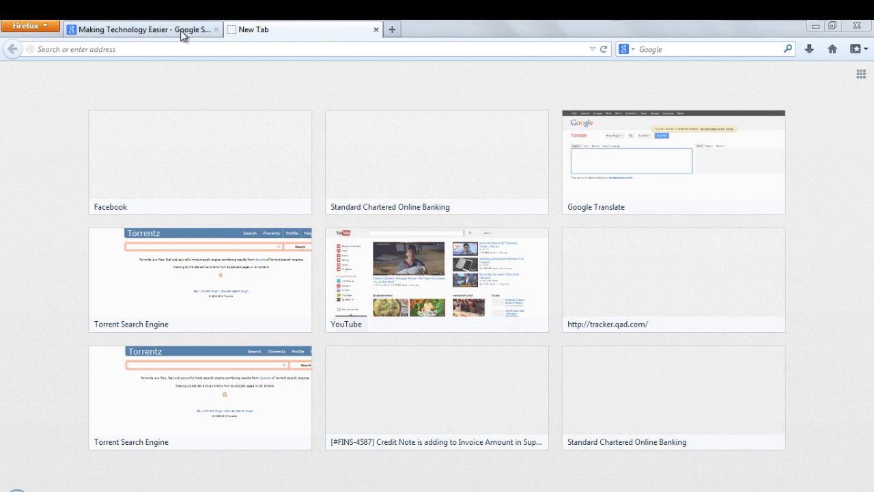
- Close Firefox's Making Technology Easier search tab with a middle-click
middle_click(143, 27)
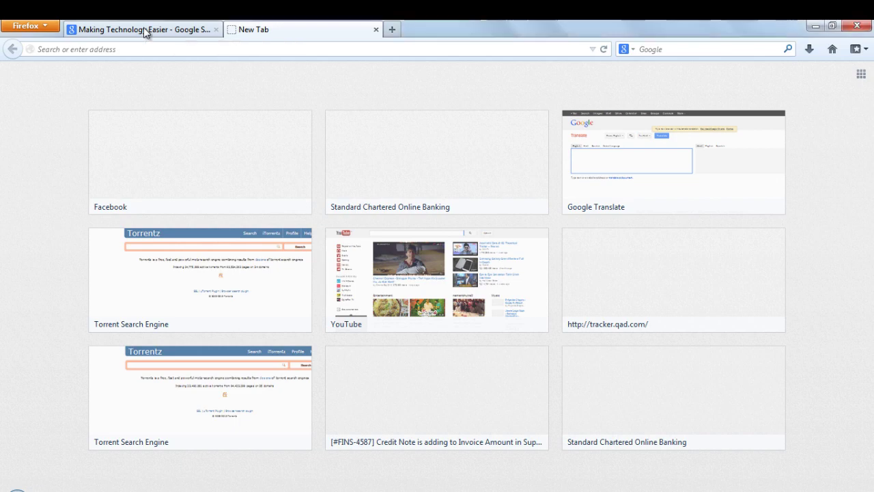